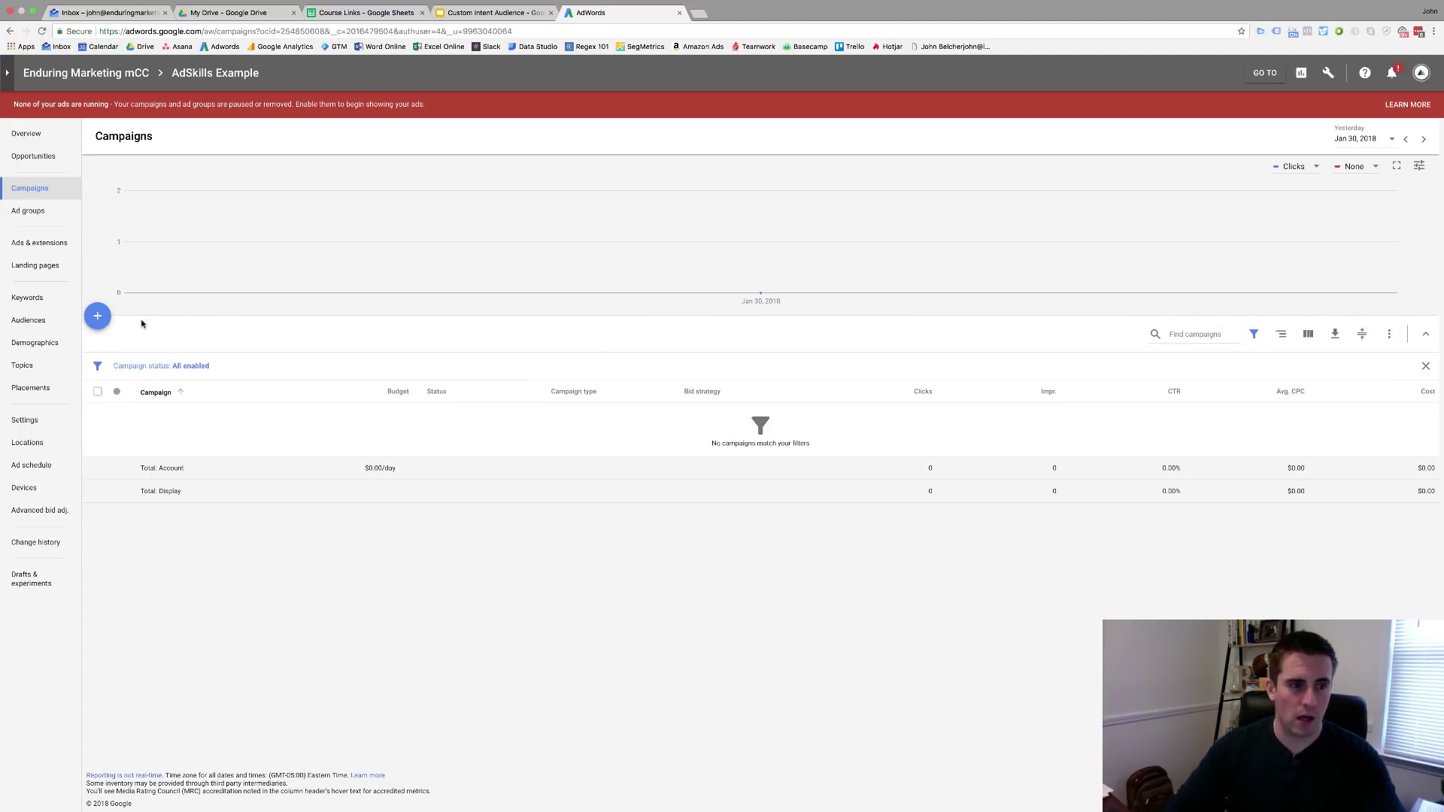
Step: Start a new Display Network campaign created without a goal
click(98, 317)
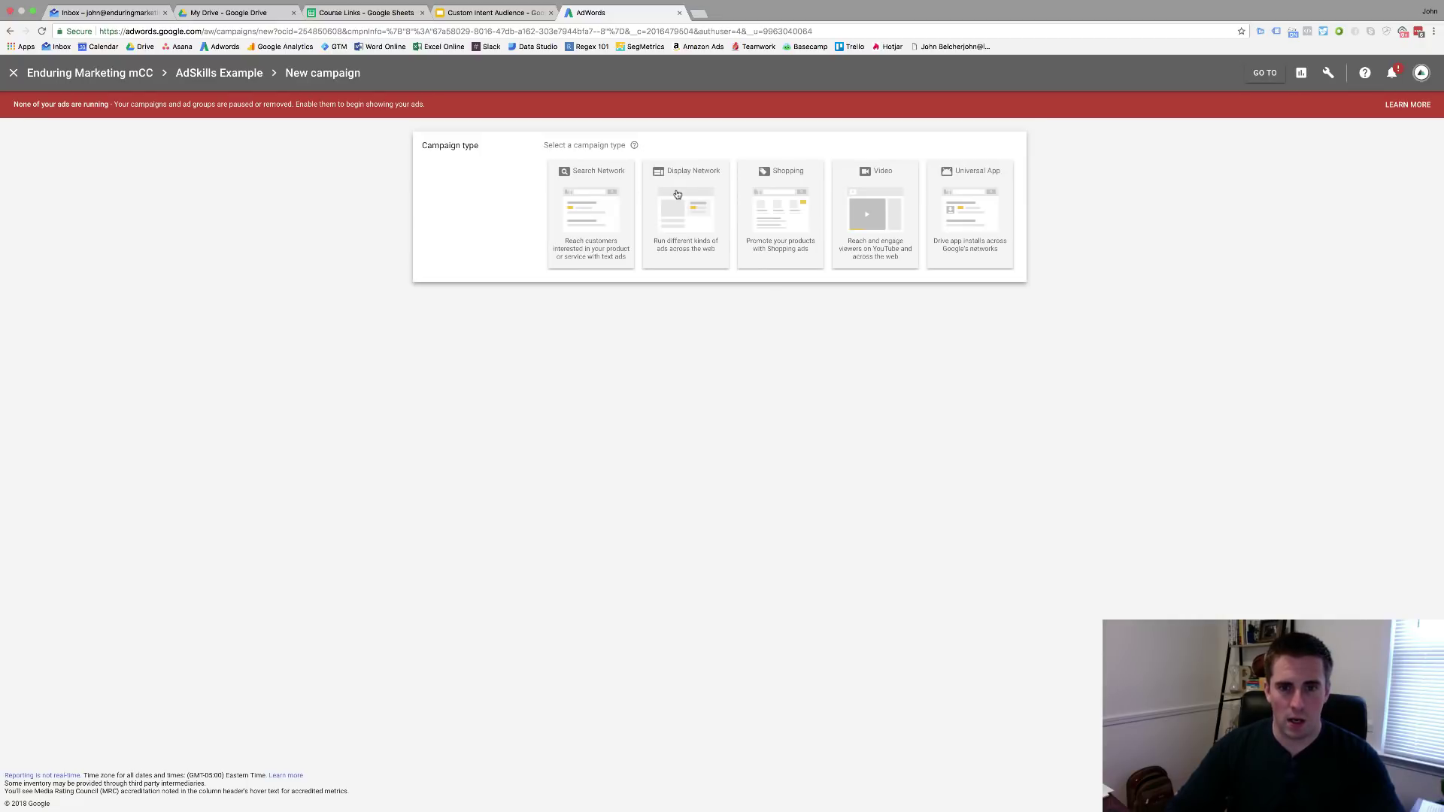
click(676, 192)
click(547, 350)
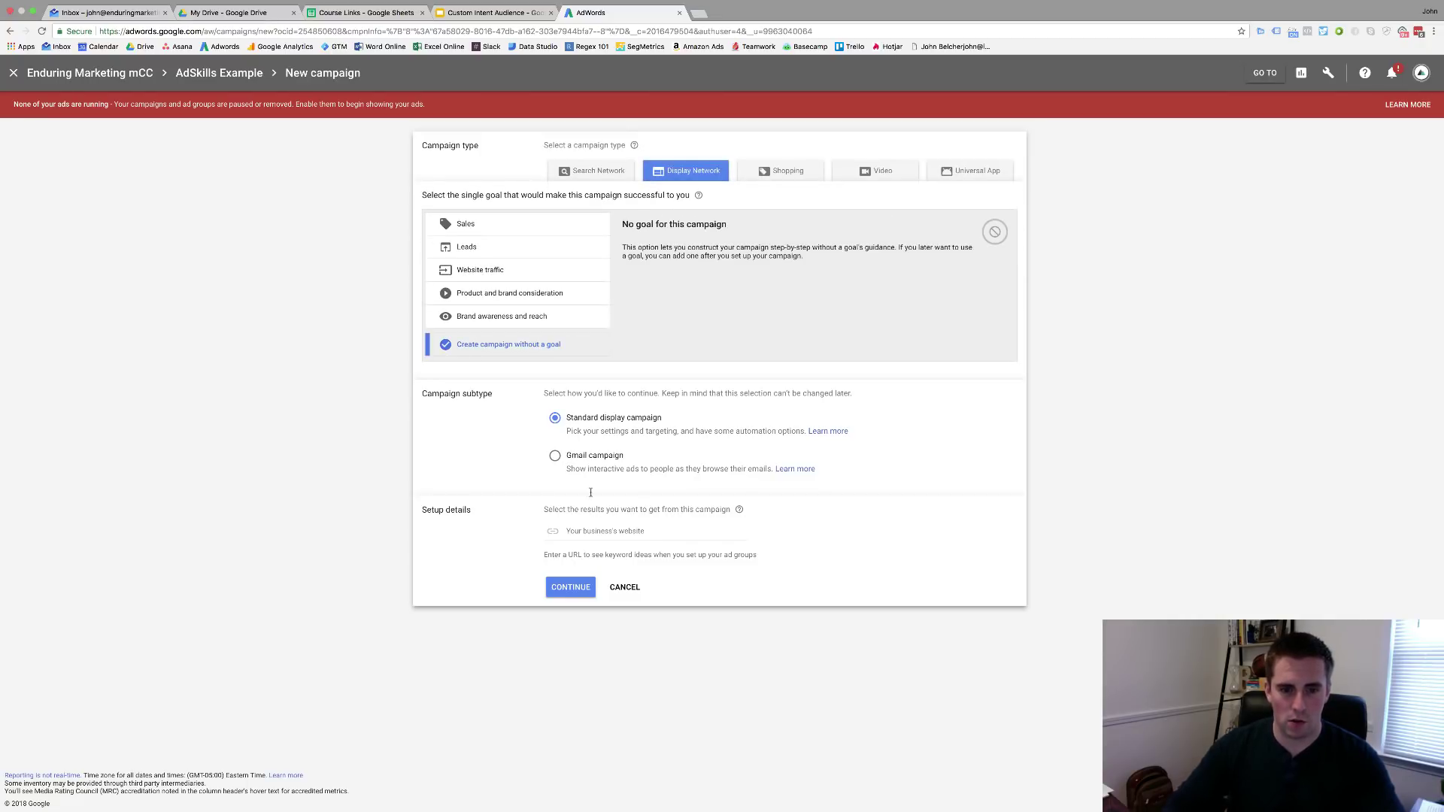
click(581, 588)
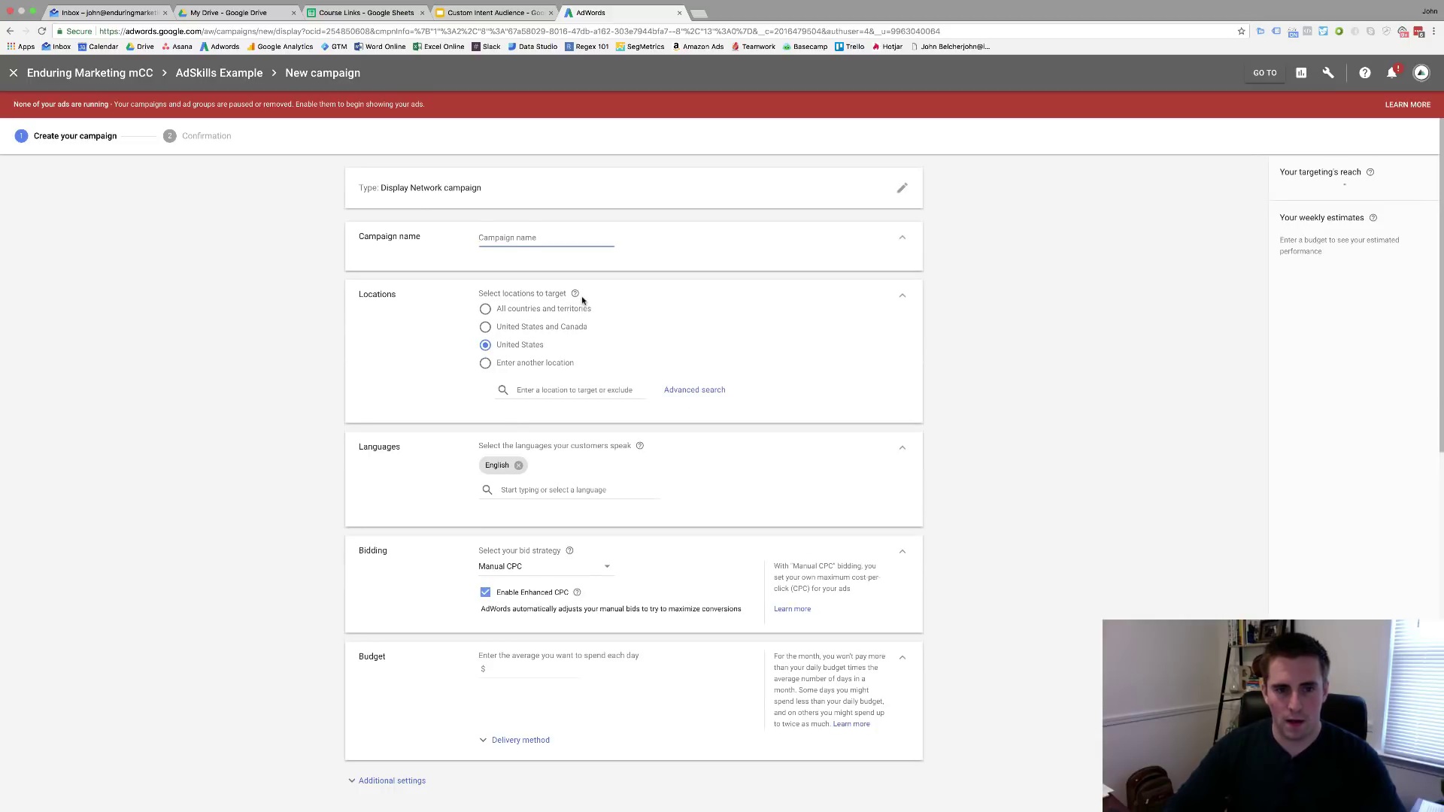
Step: Open the Intent audience options for the campaign's ad group
scroll(581, 301, down, 2)
scroll(582, 301, down, 5)
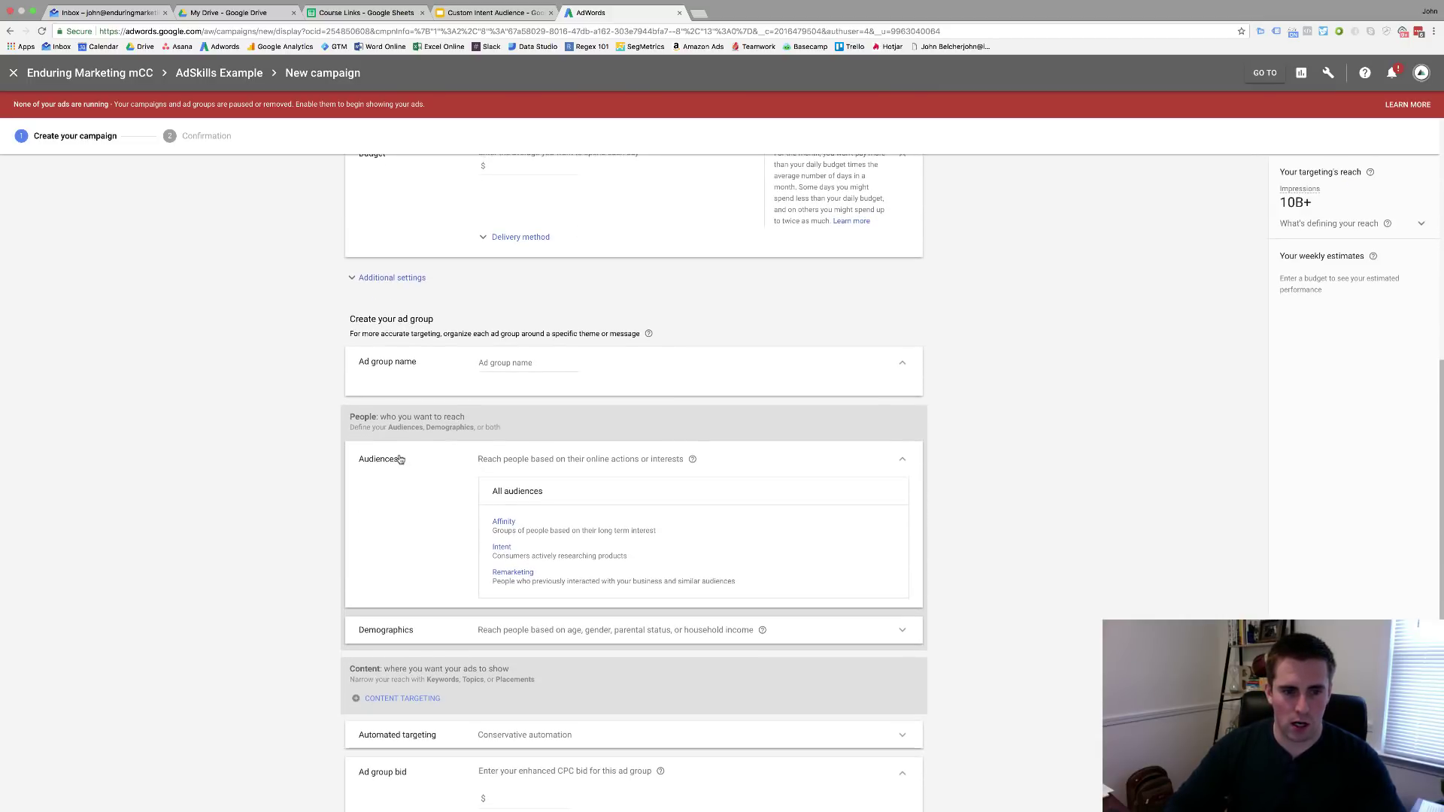
scroll(409, 465, down, 1)
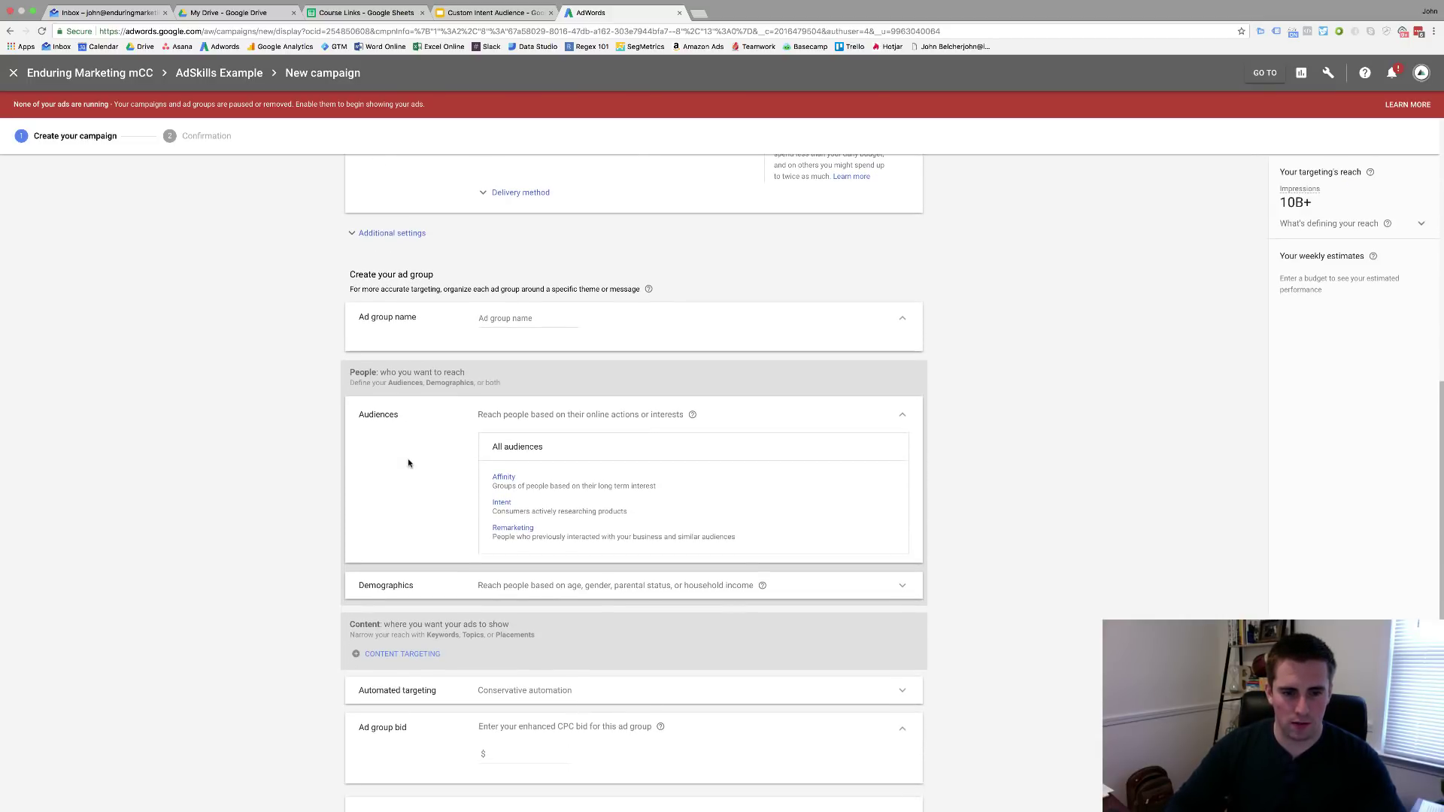
click(504, 503)
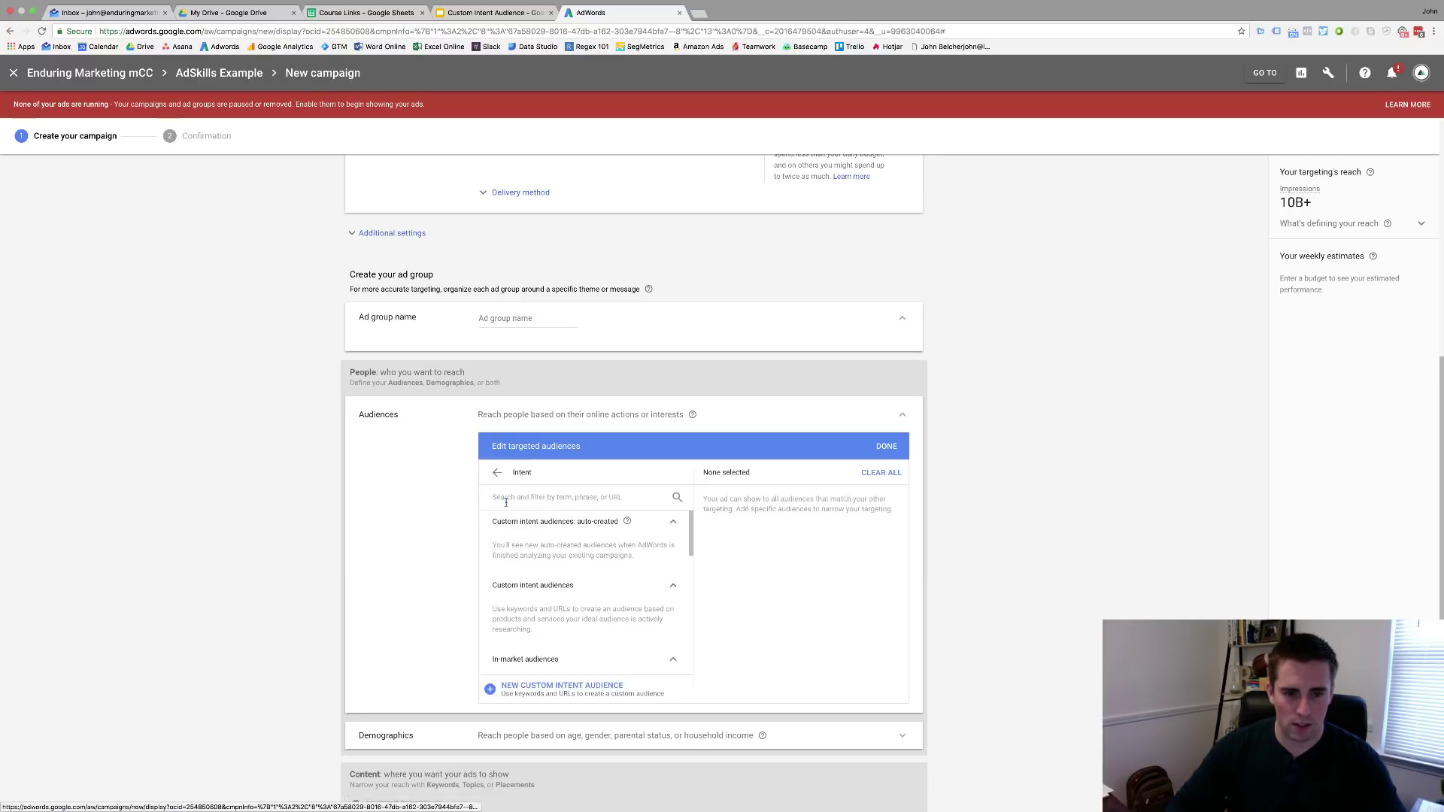
Step: Browse the Intent audience list, then start a New Custom Intent Audience
scroll(441, 501, down, 1)
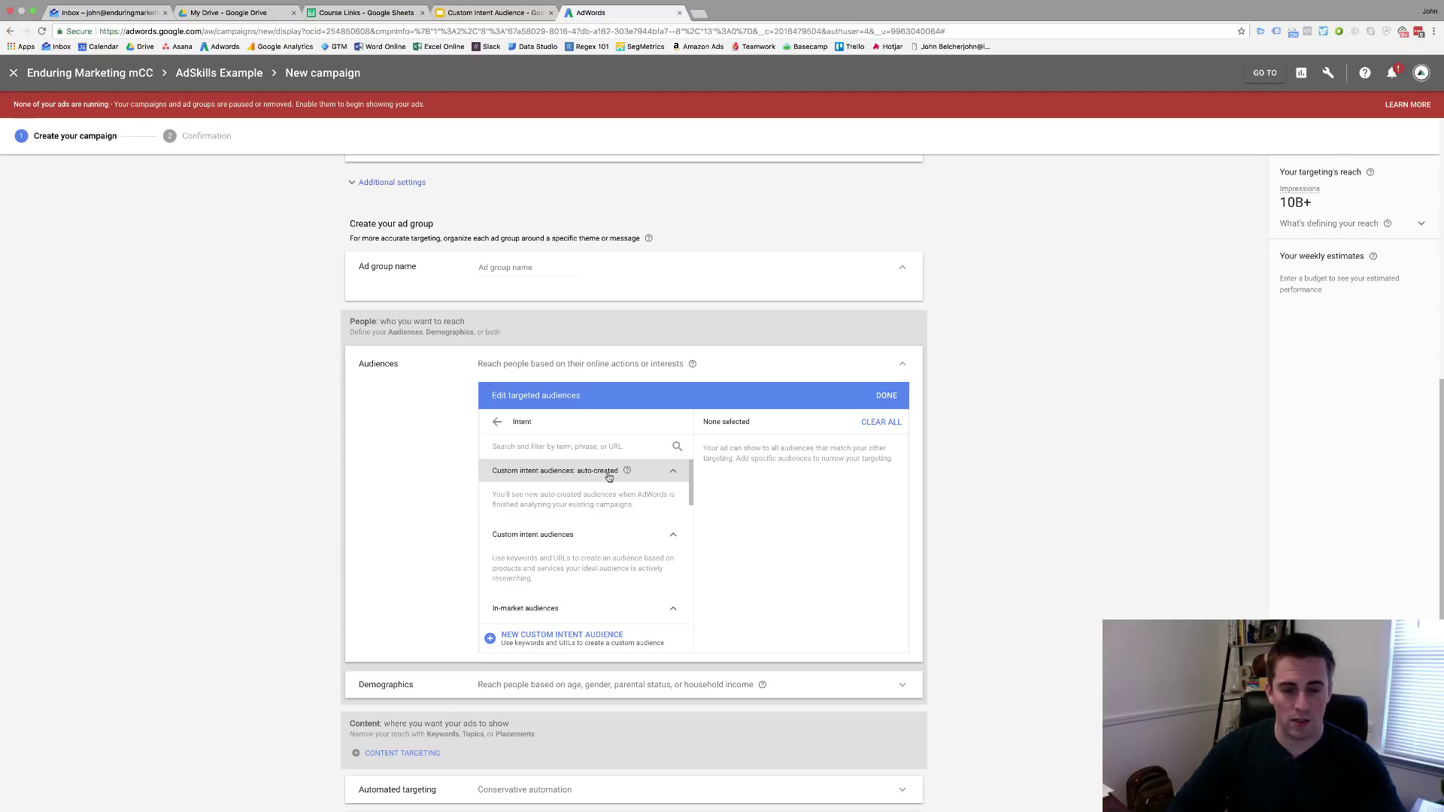
mouse_move(627, 472)
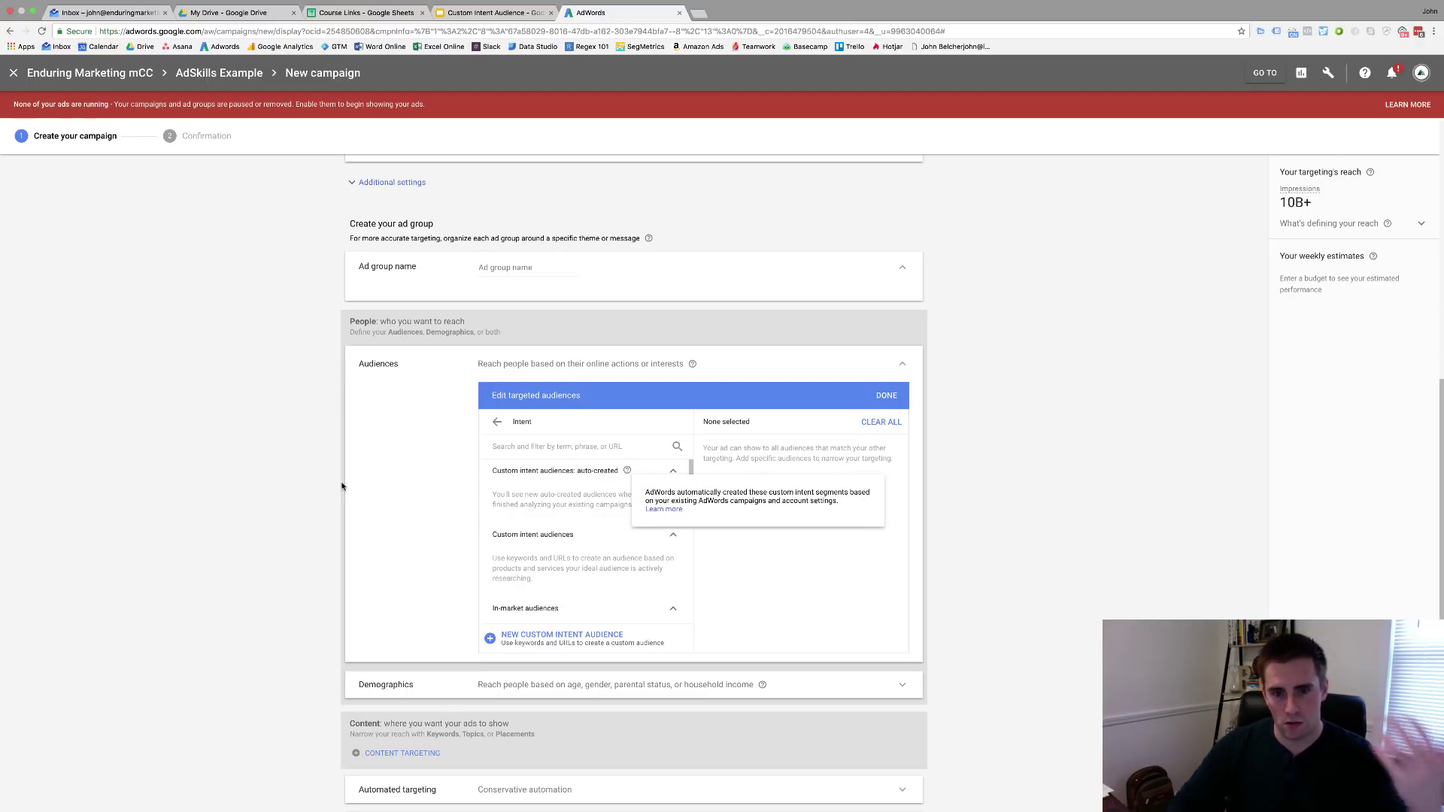
scroll(347, 486, down, 1)
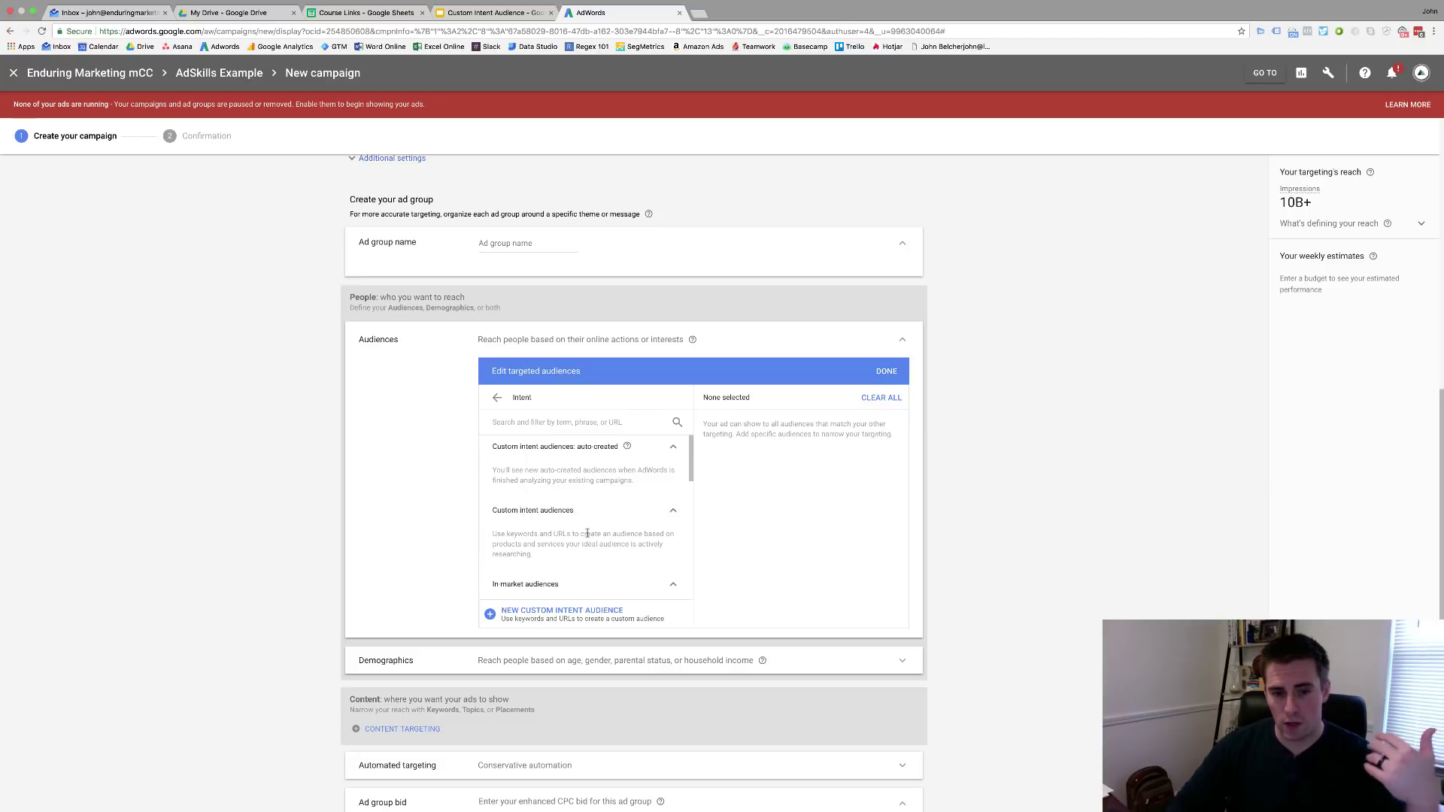
scroll(580, 529, down, 2)
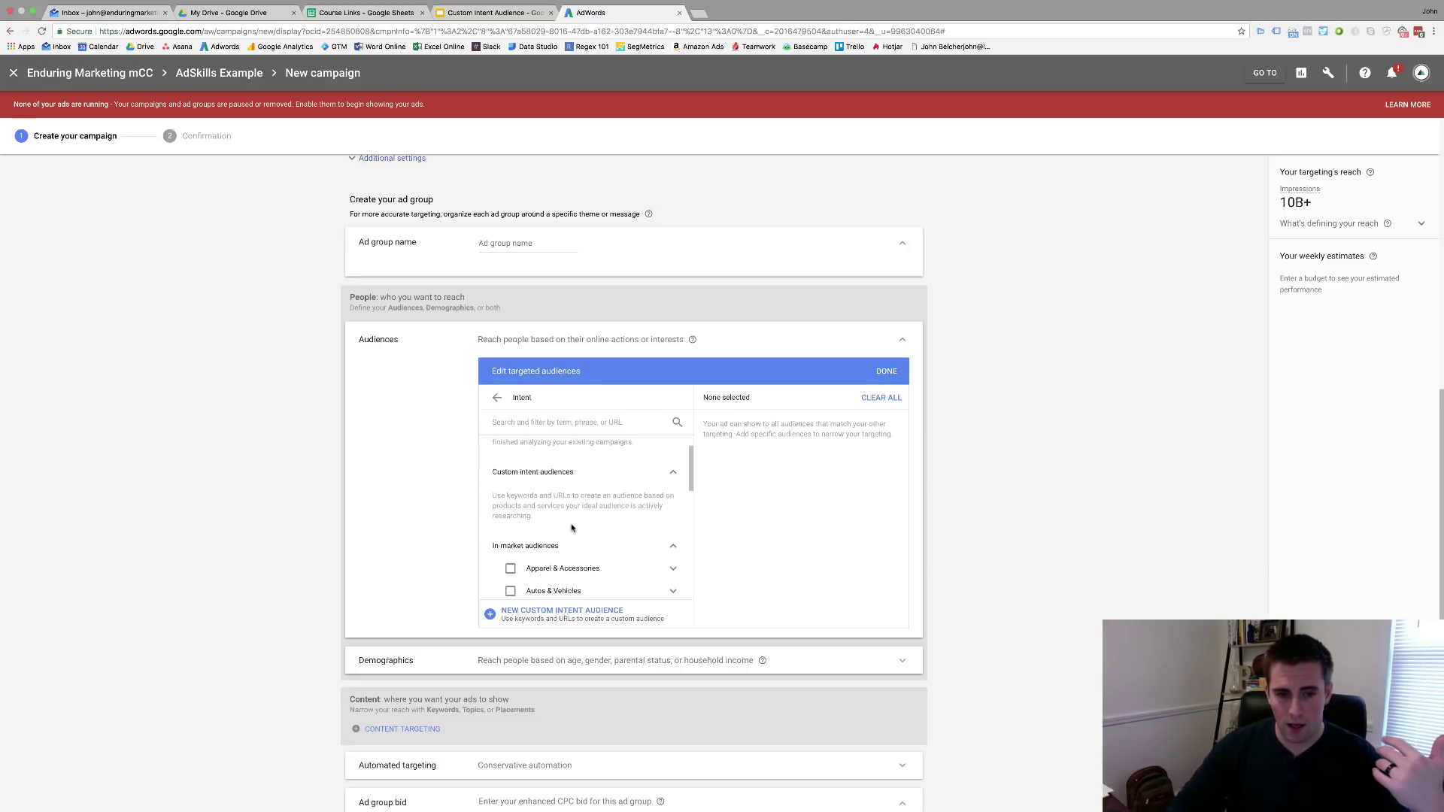
scroll(557, 542, down, 4)
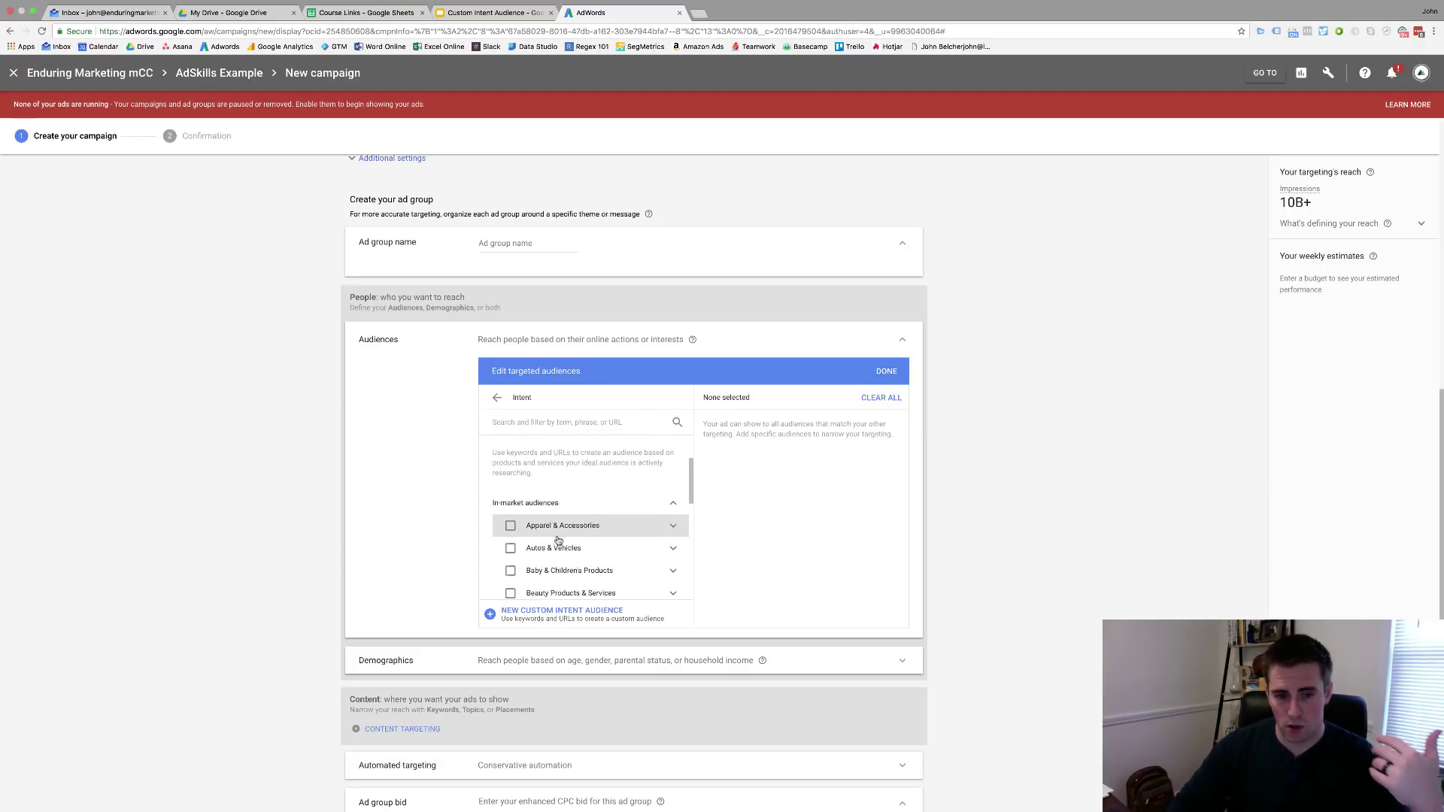
scroll(558, 540, down, 3)
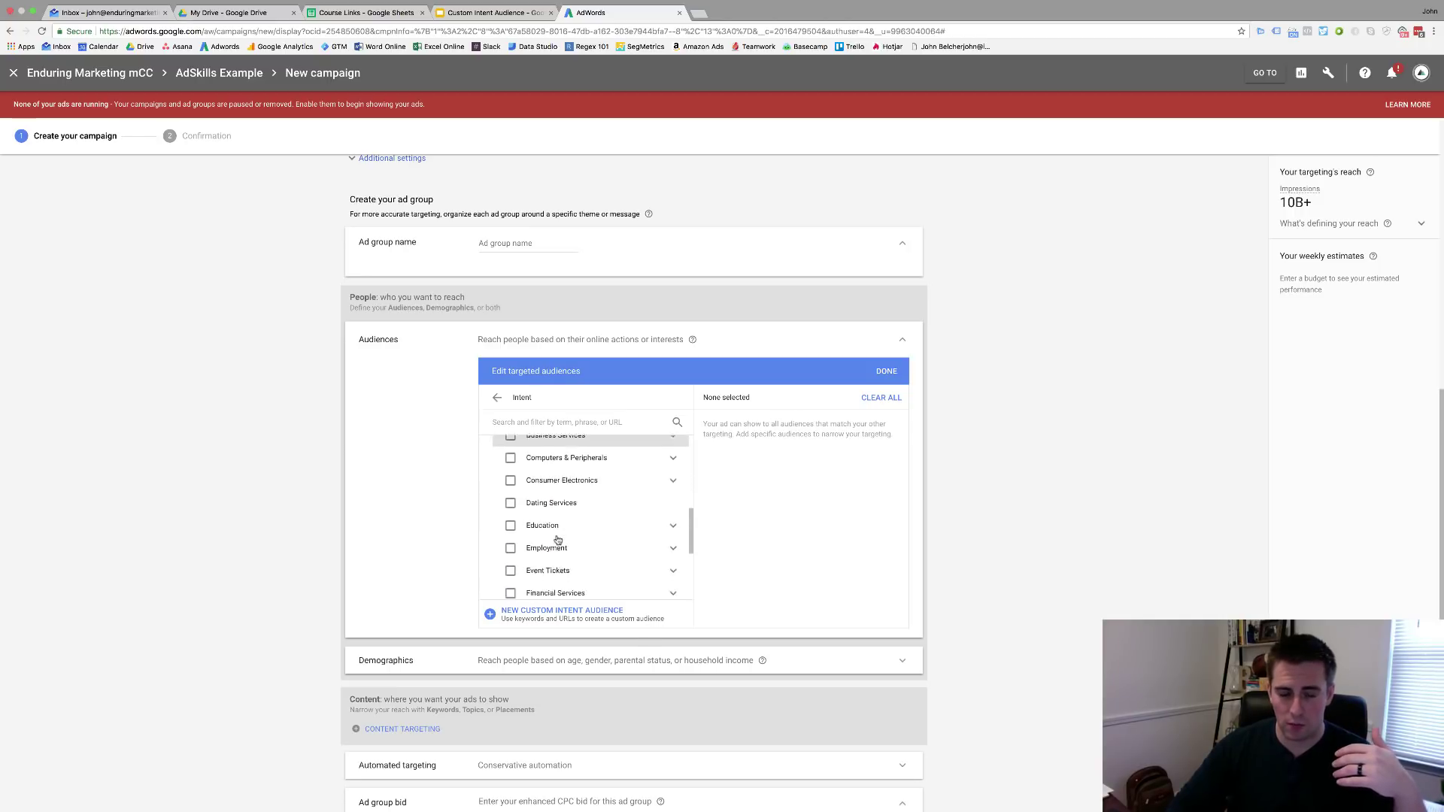
scroll(557, 540, up, 5)
scroll(557, 540, up, 2)
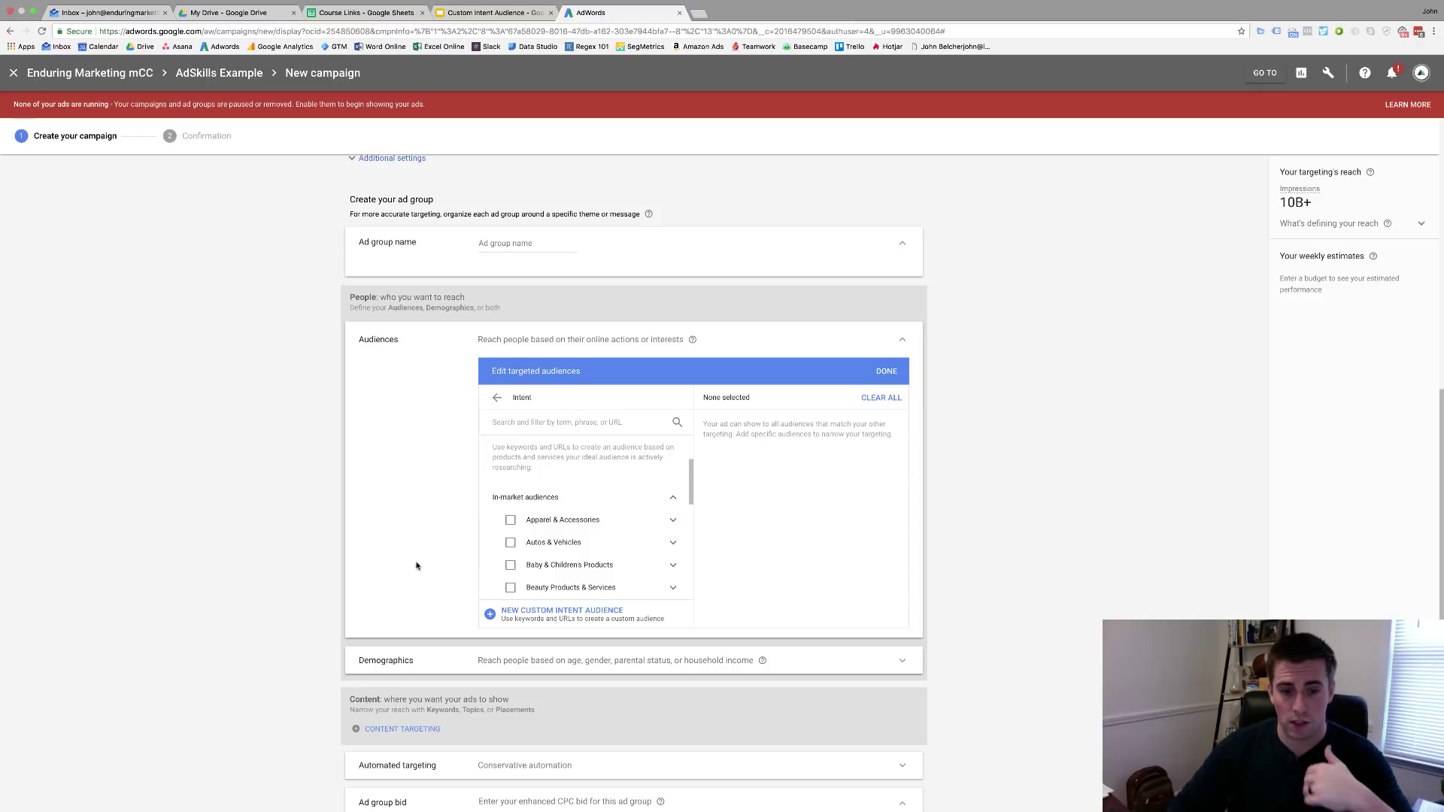
click(521, 616)
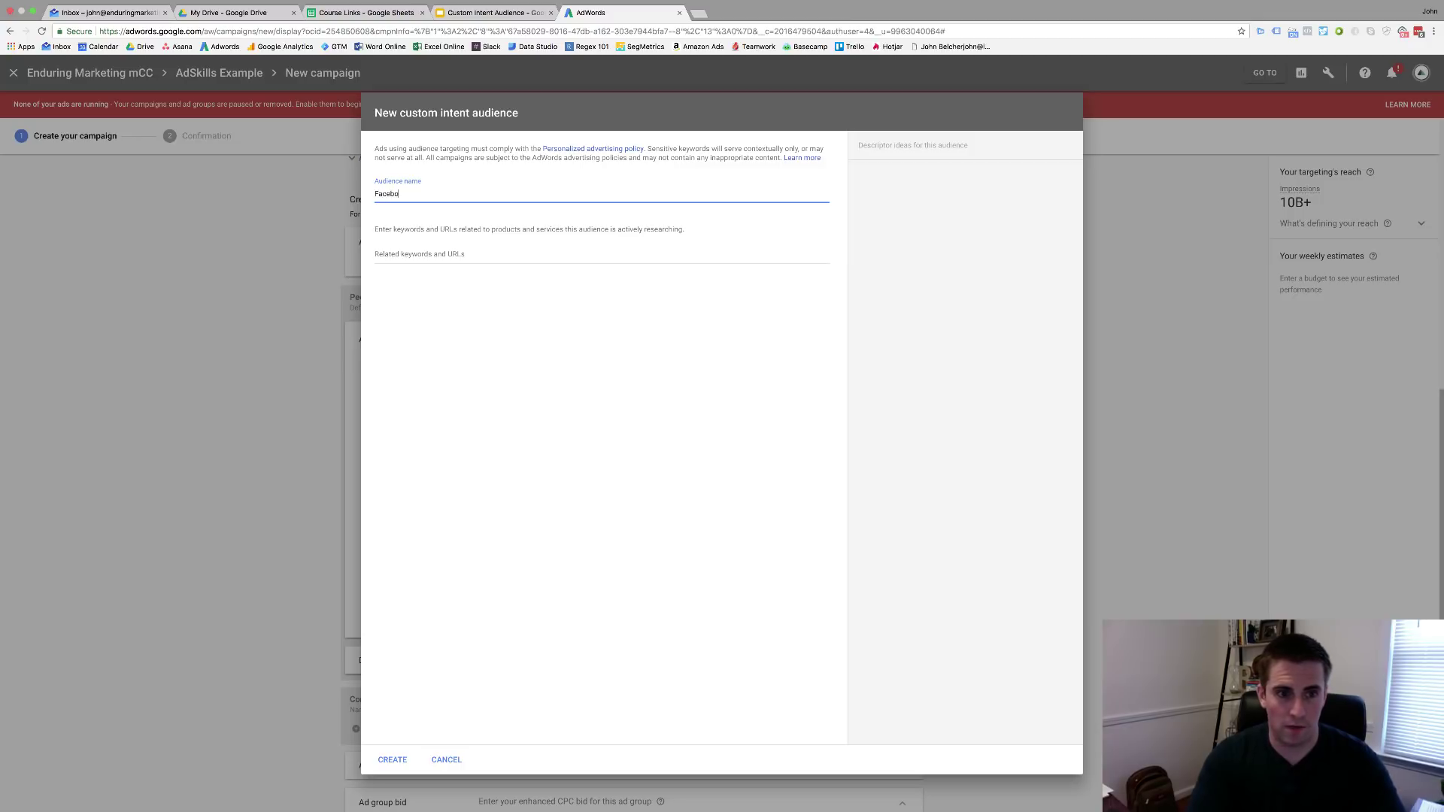
Step: Add keywords facebook advertising, facebook ads course, facedook courses and advertising courses
click(421, 254)
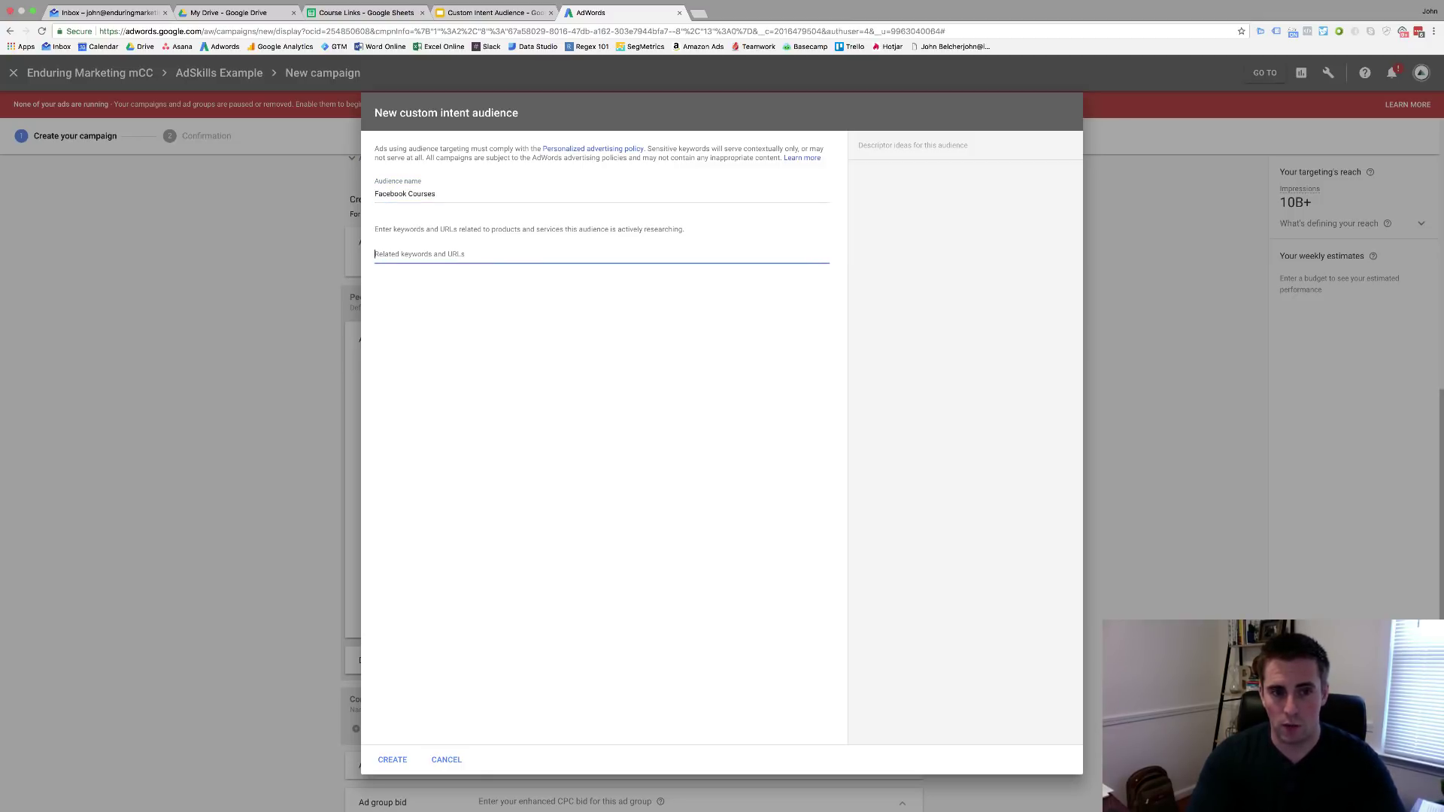
text(facebook)
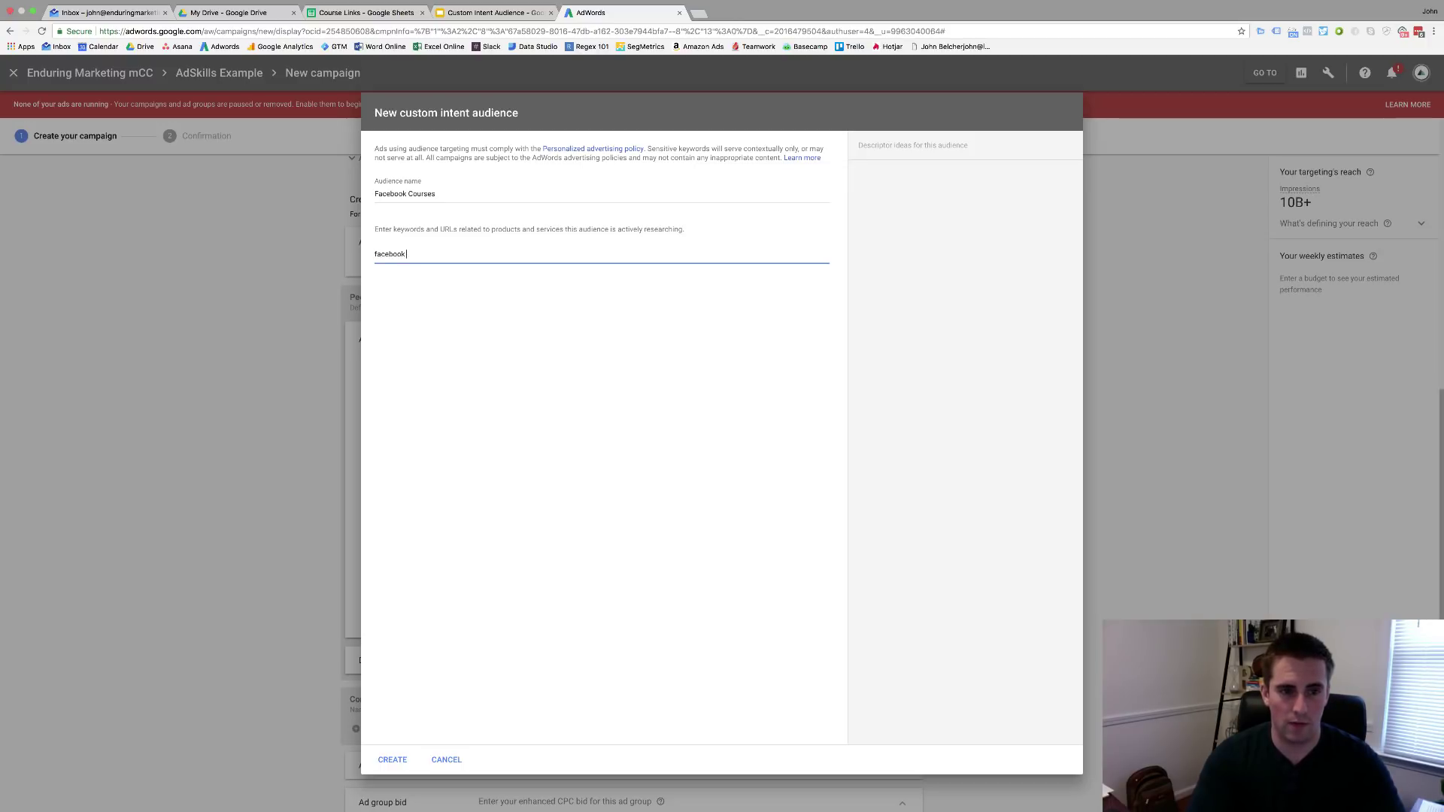
text( advertising)
key(Return)
text(fac)
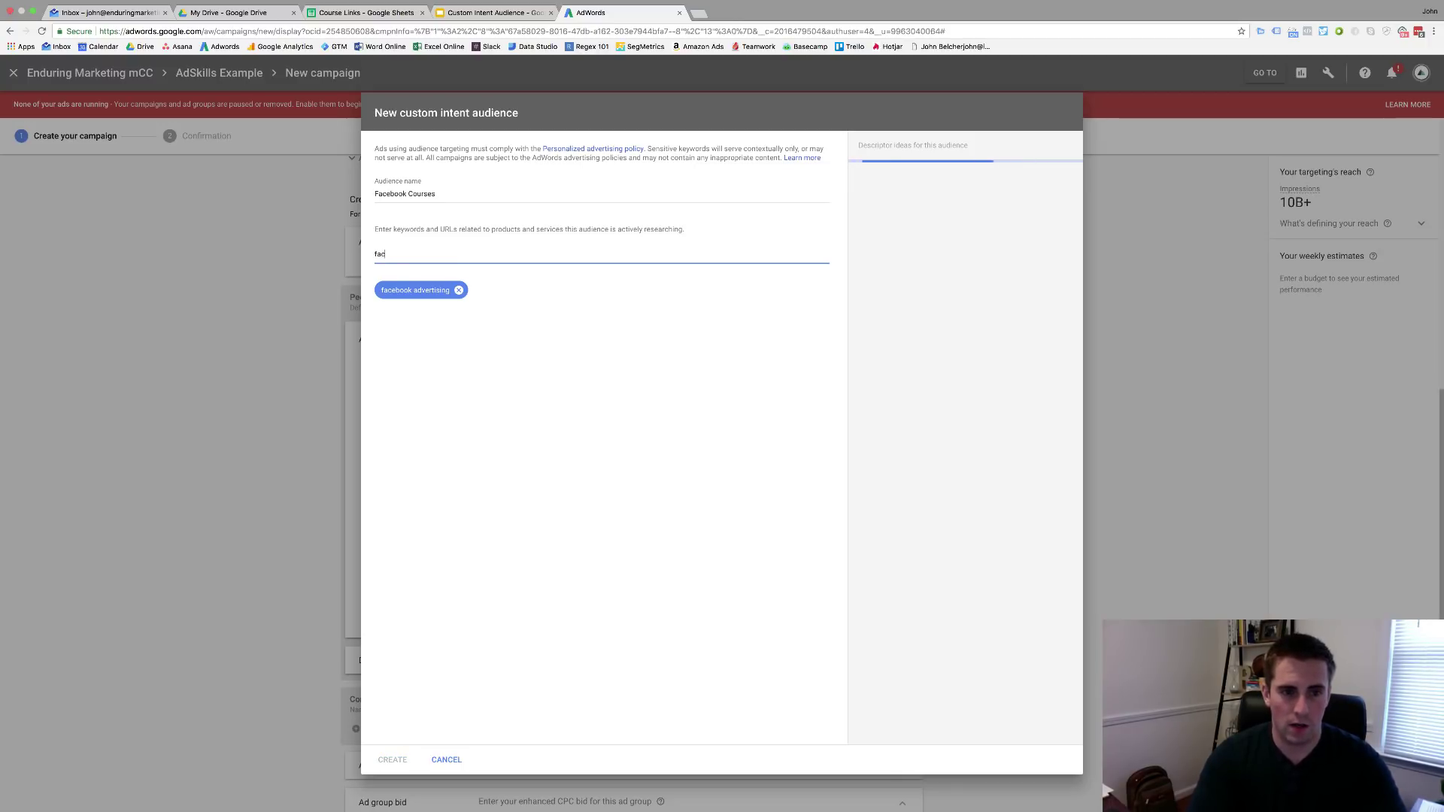
text(ebook ads cour)
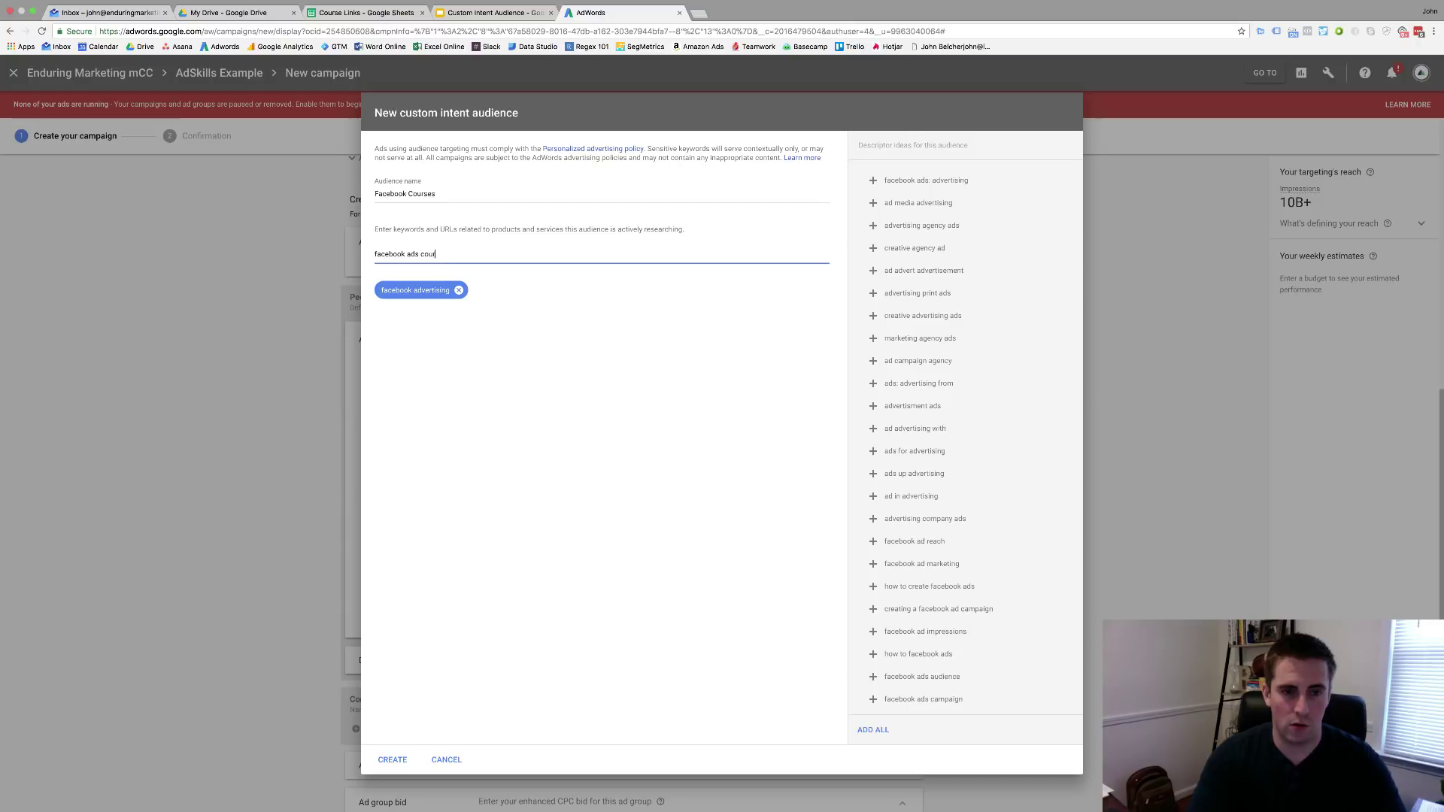
text(se)
key(Return)
text(facedo)
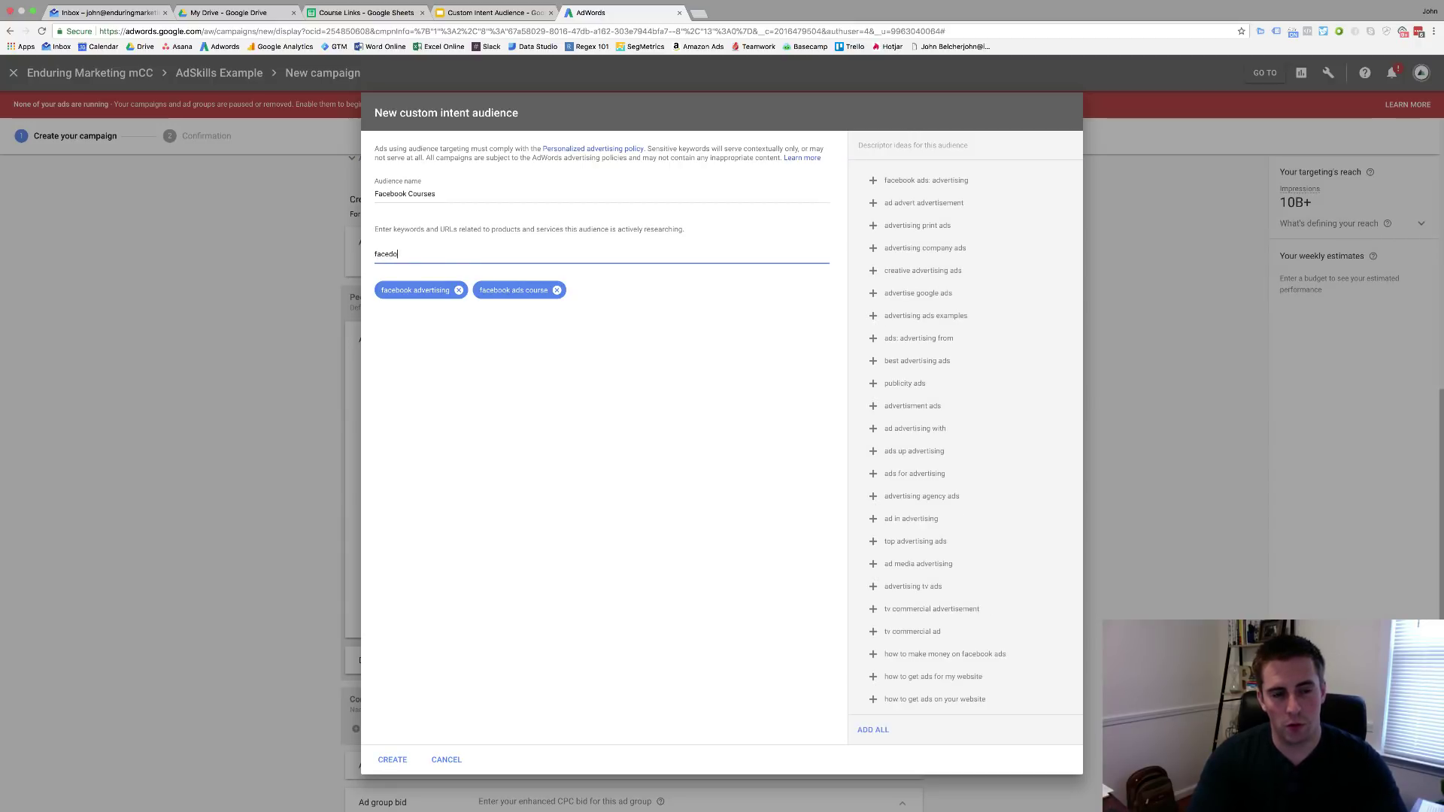
key(BackSpace)
key(BackSpace)
text(book courses)
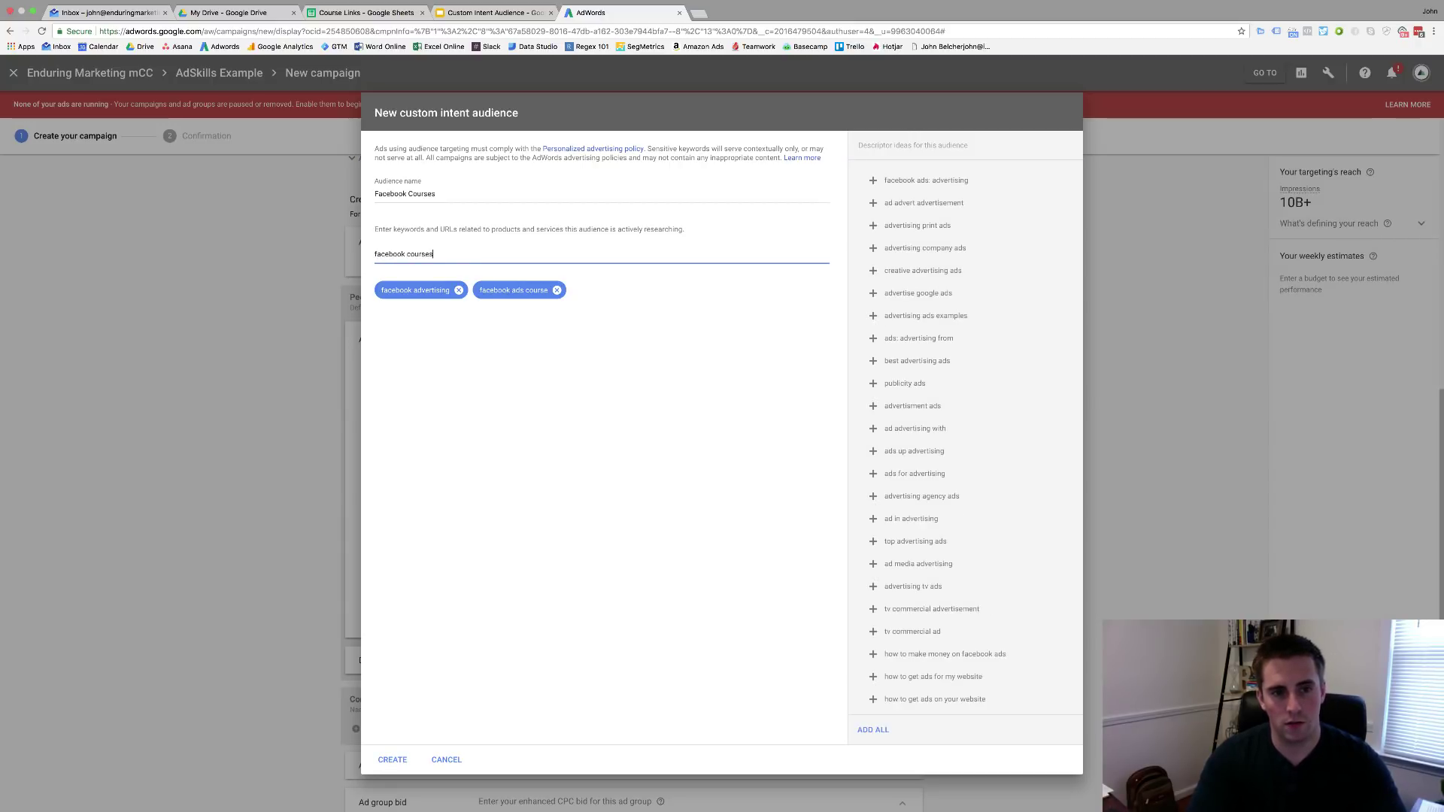
key(Return)
text(adve)
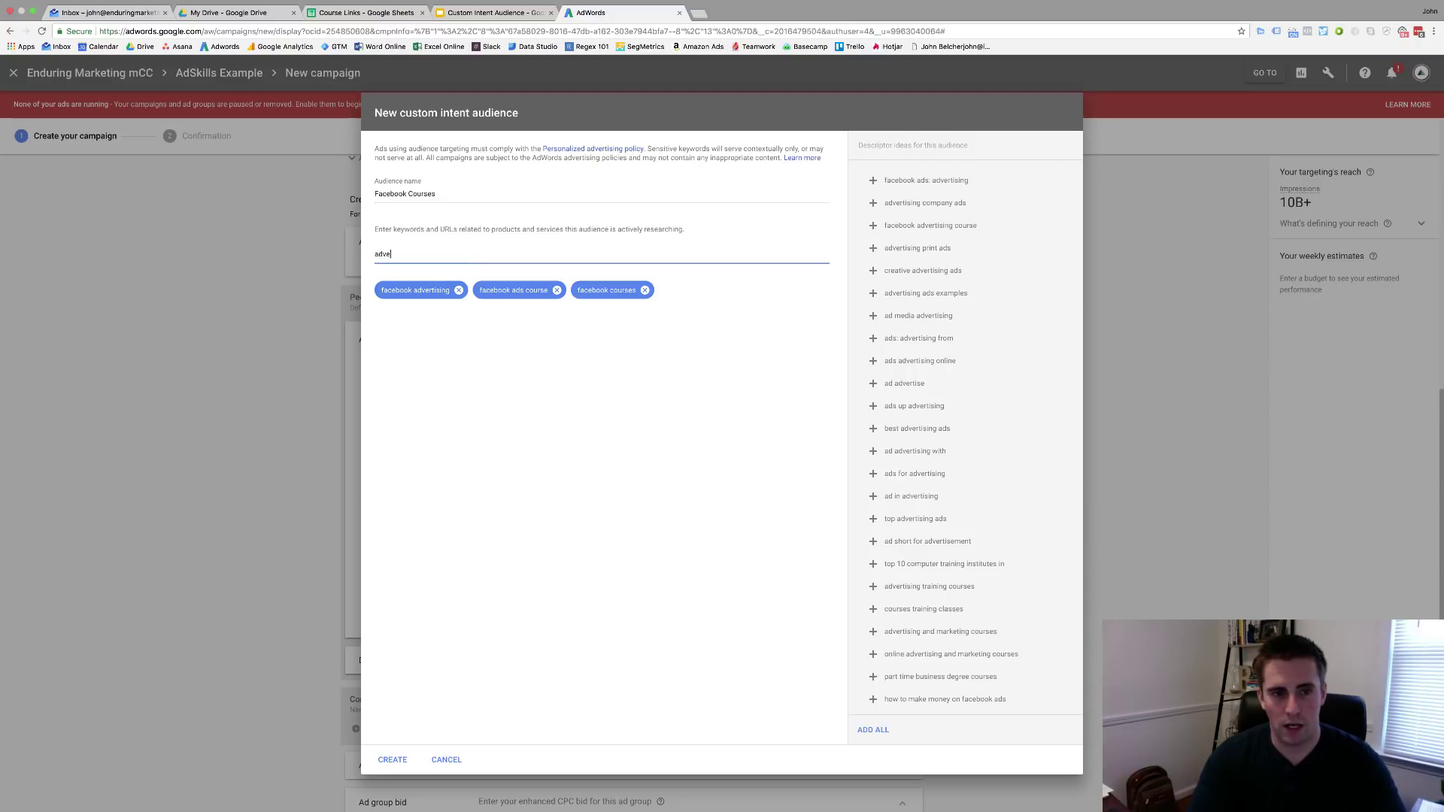
text(rtising course)
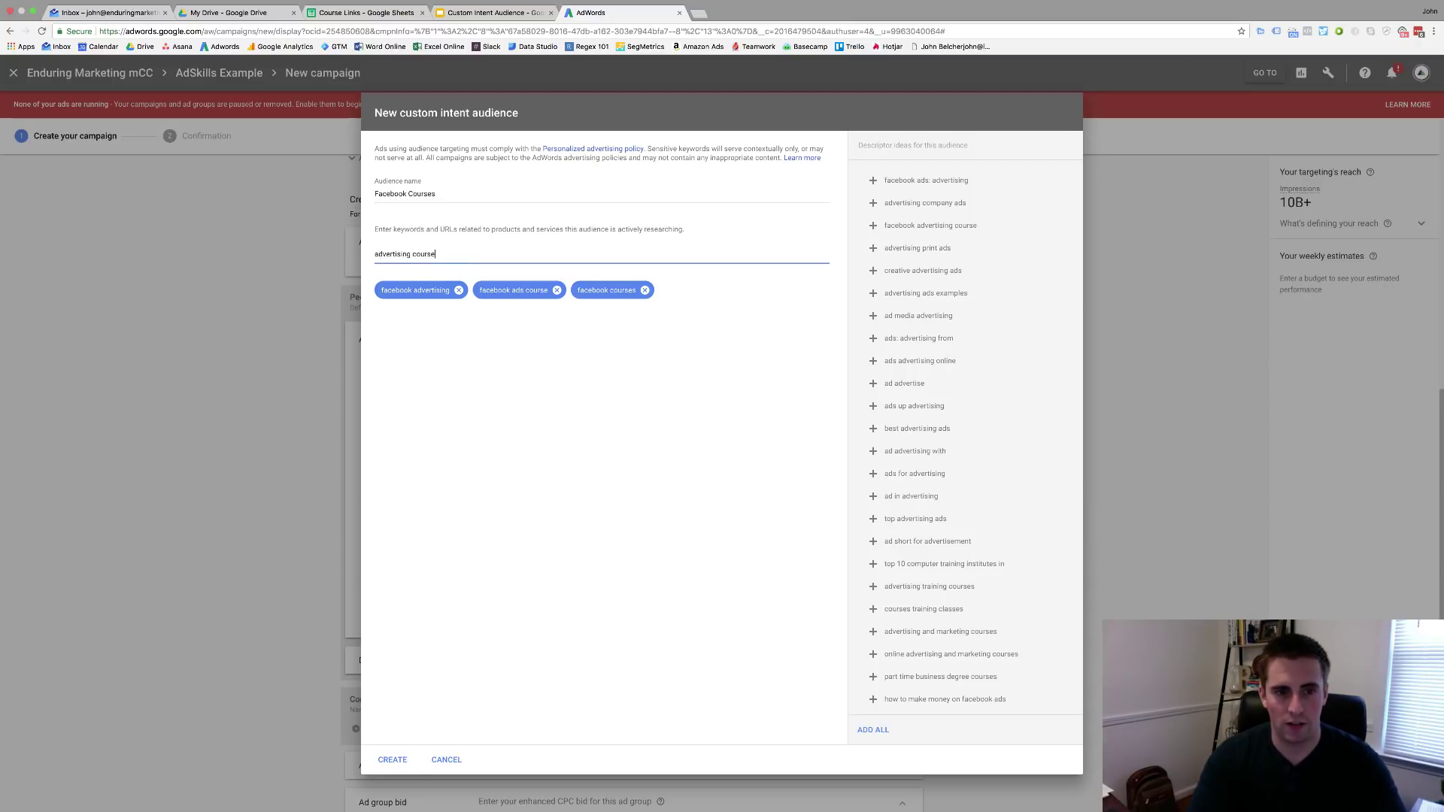
text(s)
key(Return)
text(https://www.a)
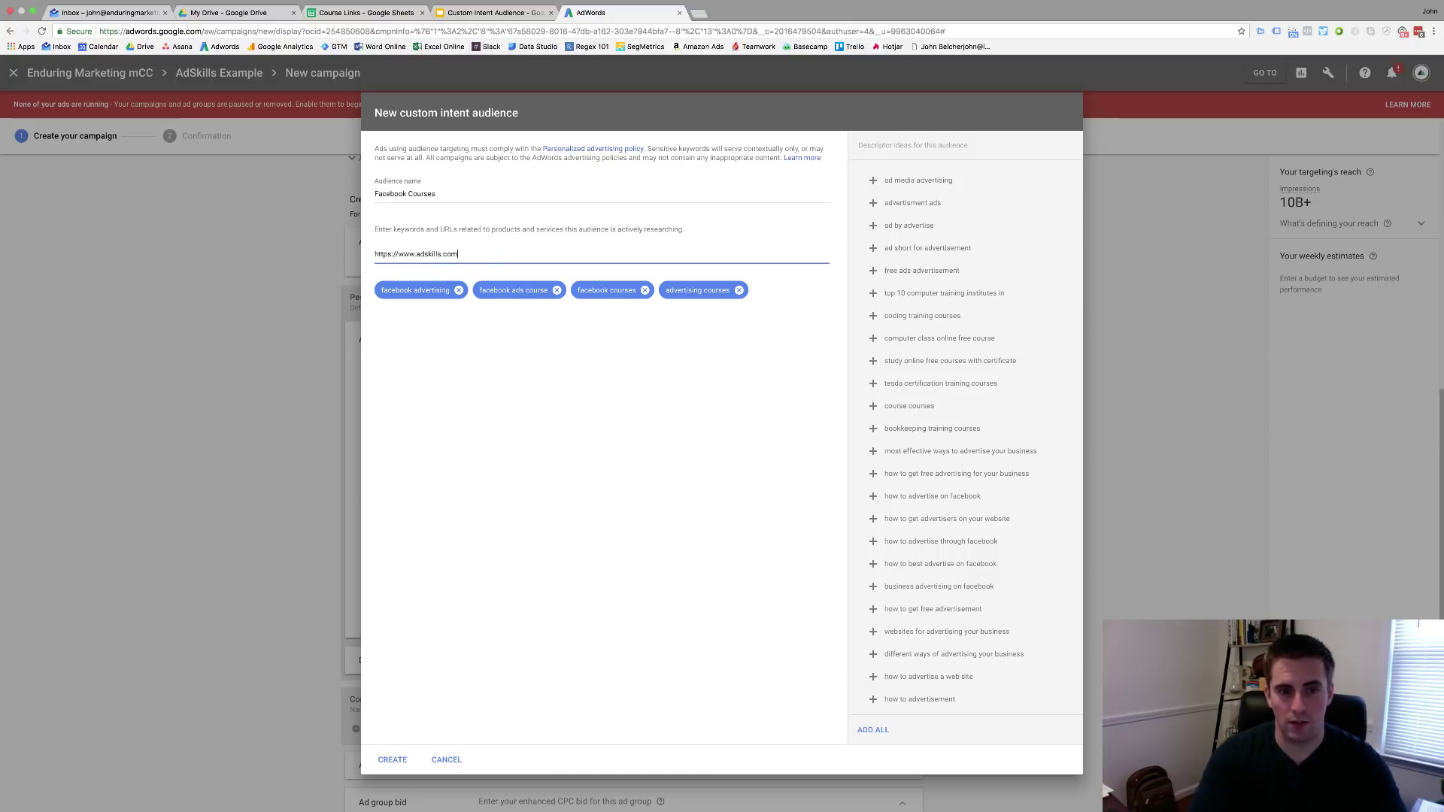
text(dskills.com)
key(Return)
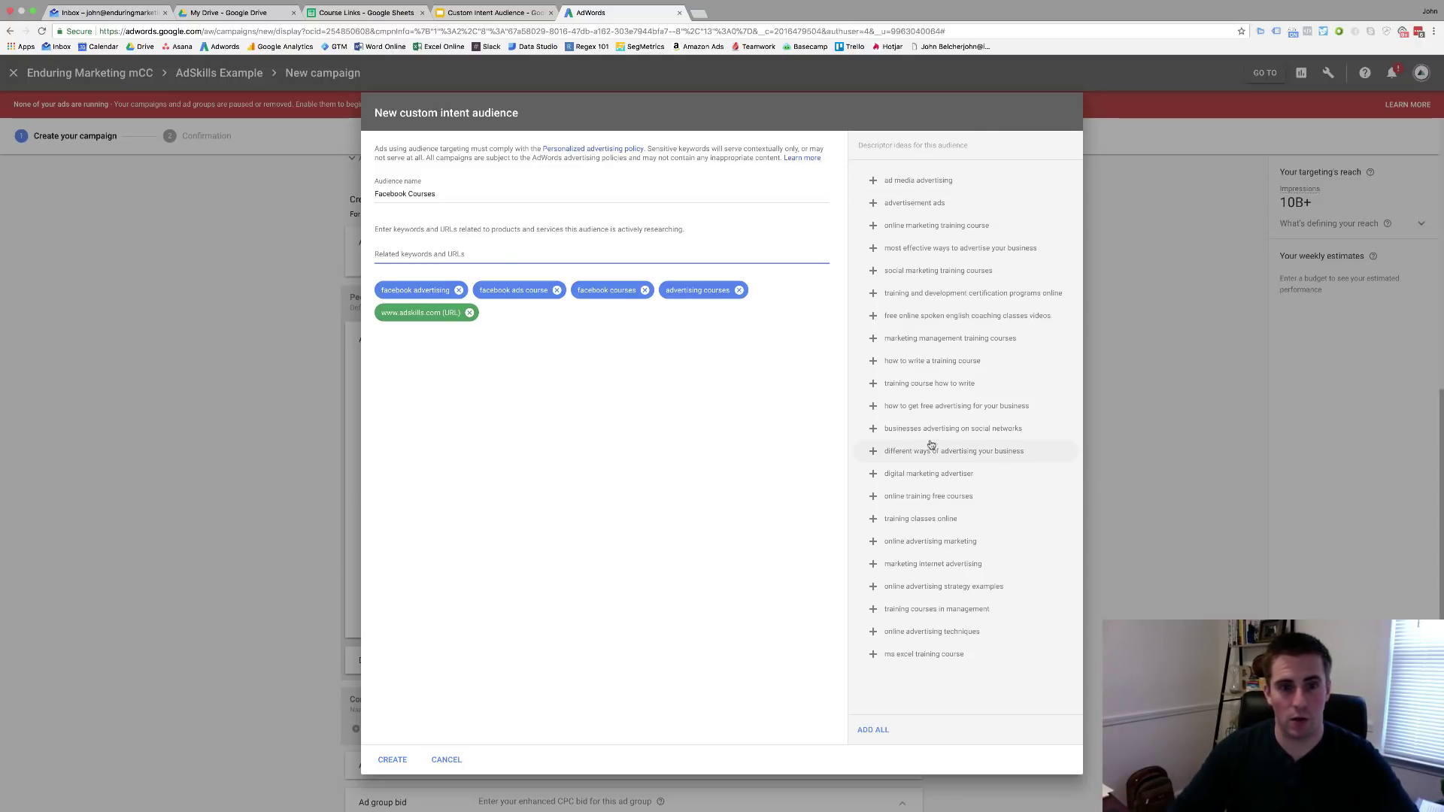
click(919, 274)
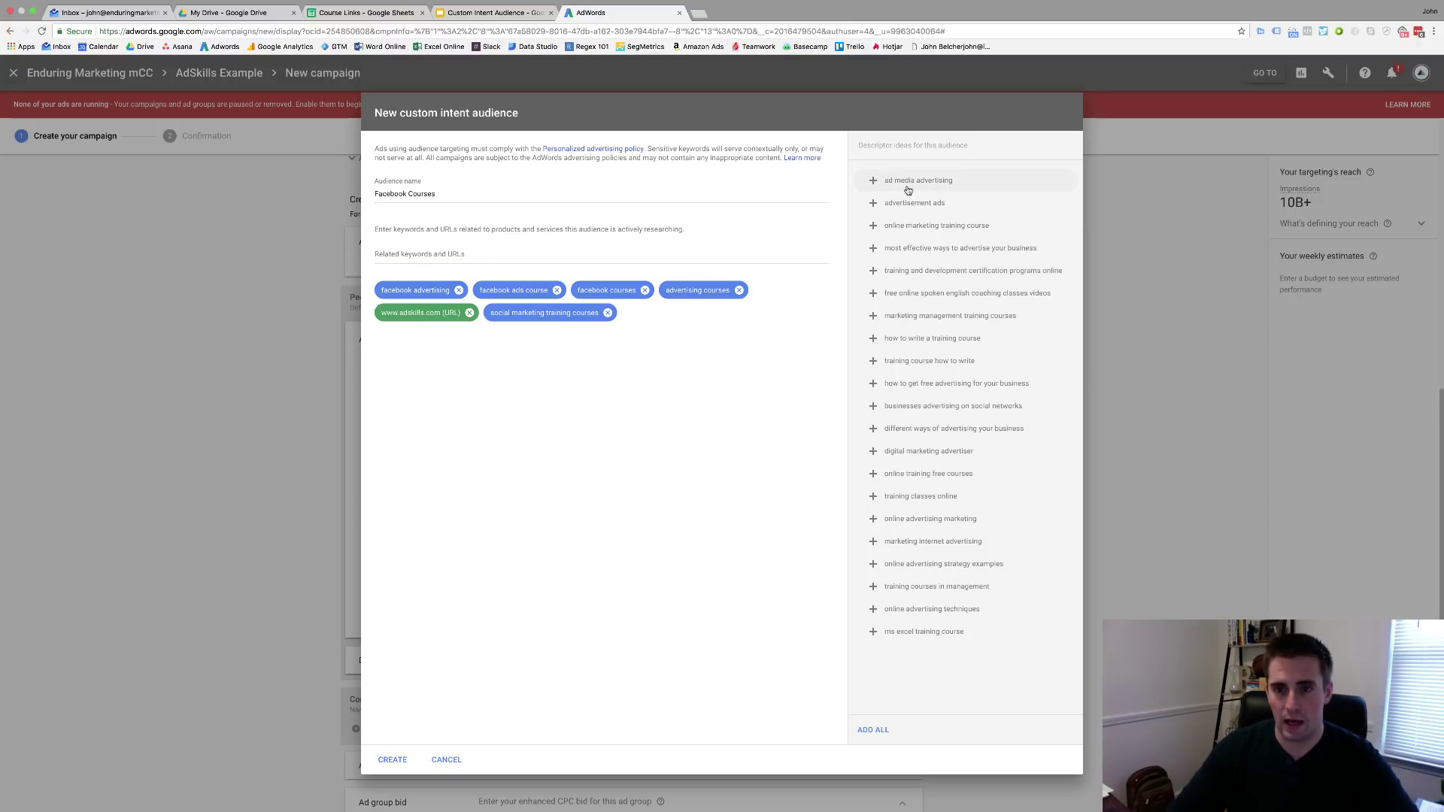
click(918, 234)
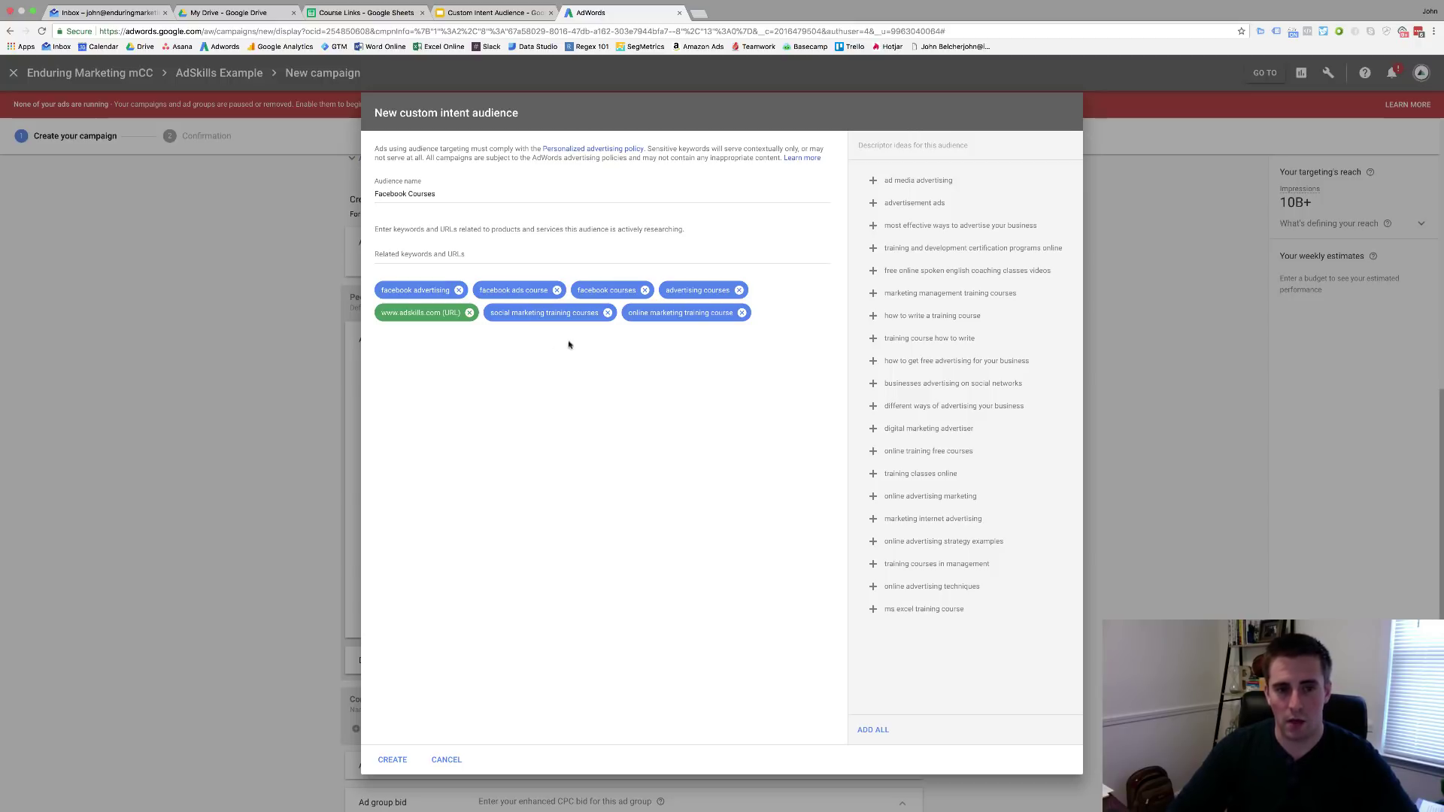